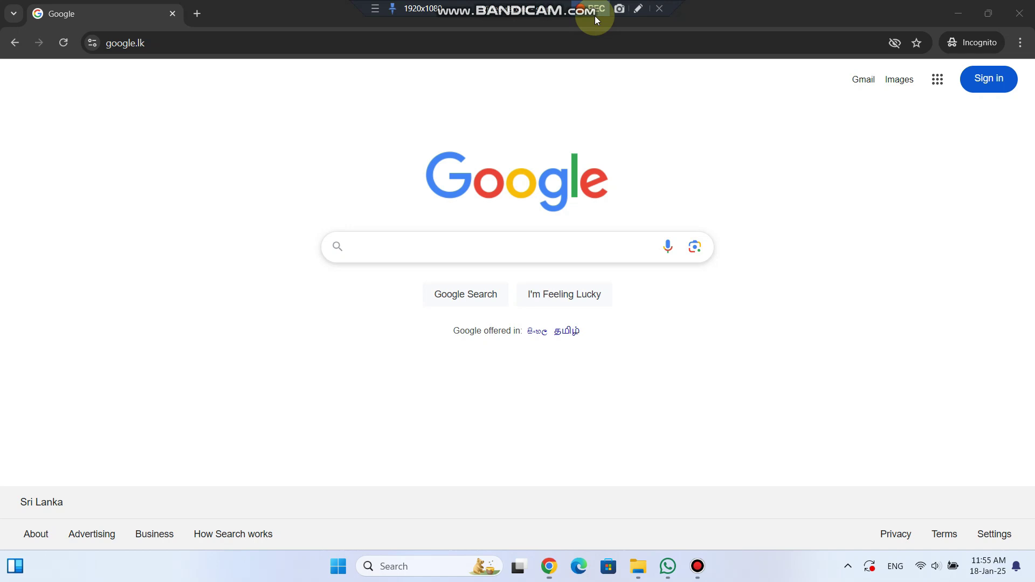
Step: Search Google for 'facebook support'
{"action": "left_click", "coordinate": [462, 244]}
{"action": "type", "text": "face"}
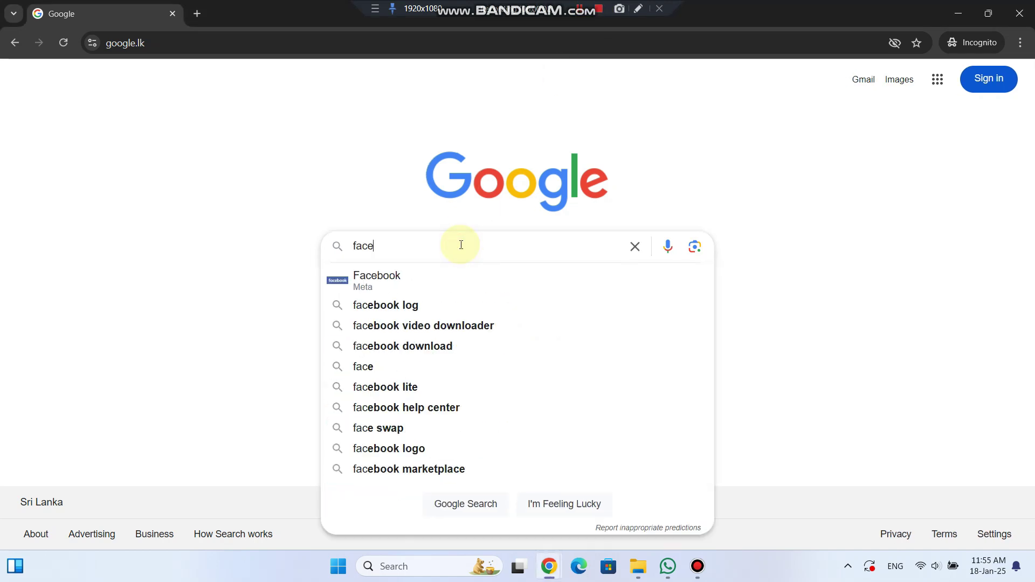
{"action": "type", "text": "book support"}
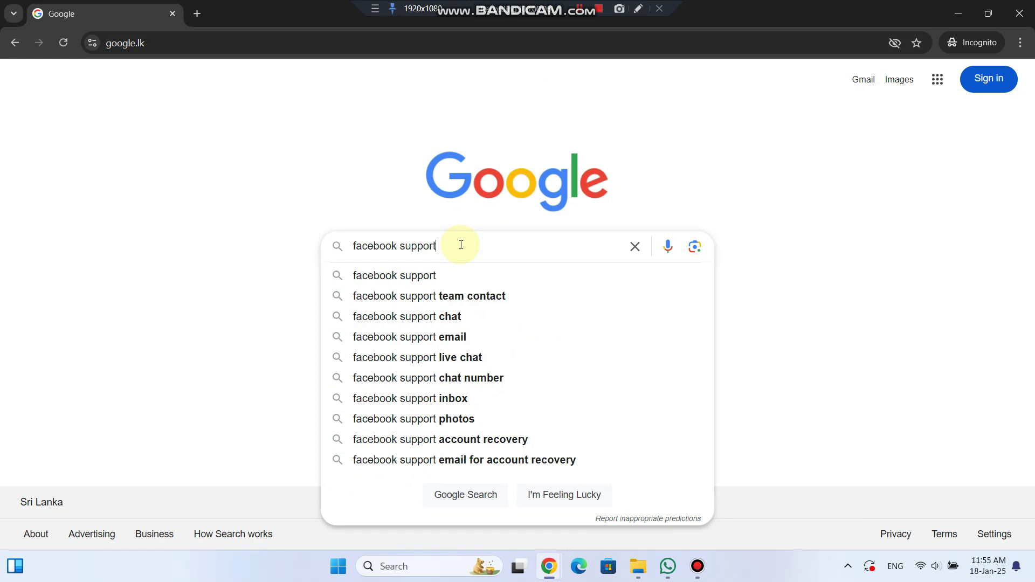
{"action": "key", "text": "Return"}
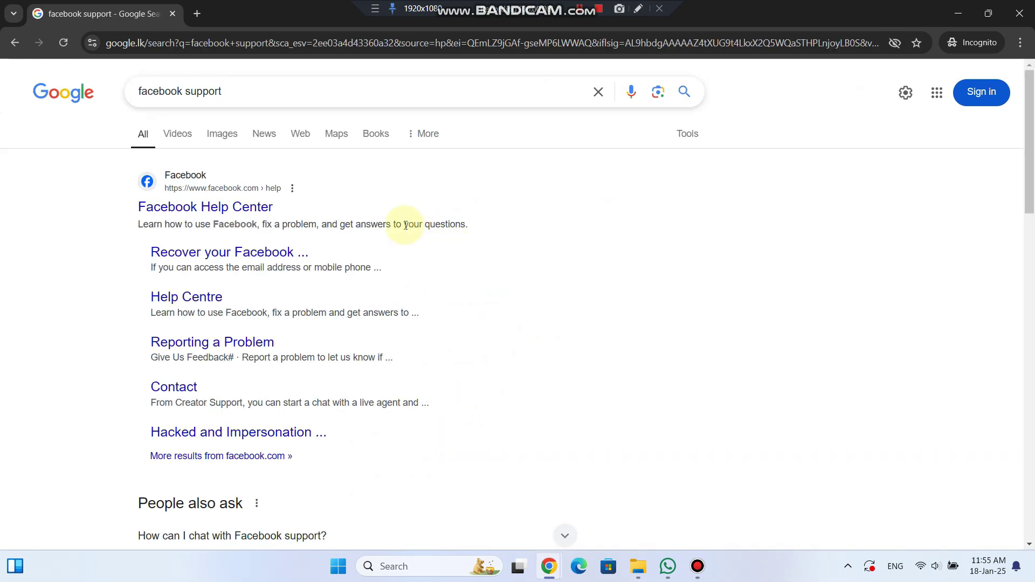
Step: Go from the Facebook Help Center result to its Login and password topic page
{"action": "left_click", "coordinate": [212, 218]}
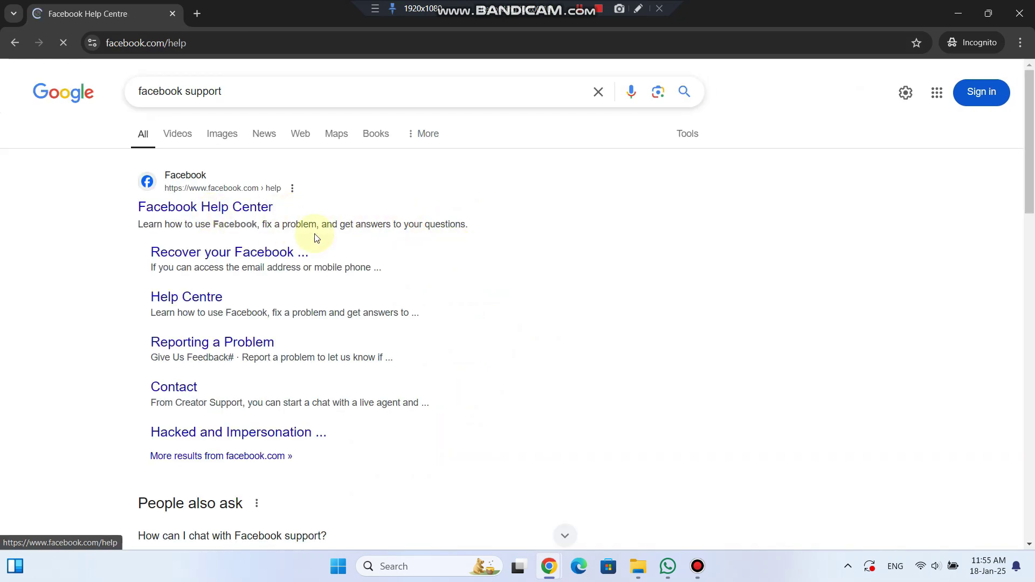
{"action": "scroll", "coordinate": [622, 391], "scroll_direction": "down", "scroll_amount": 1}
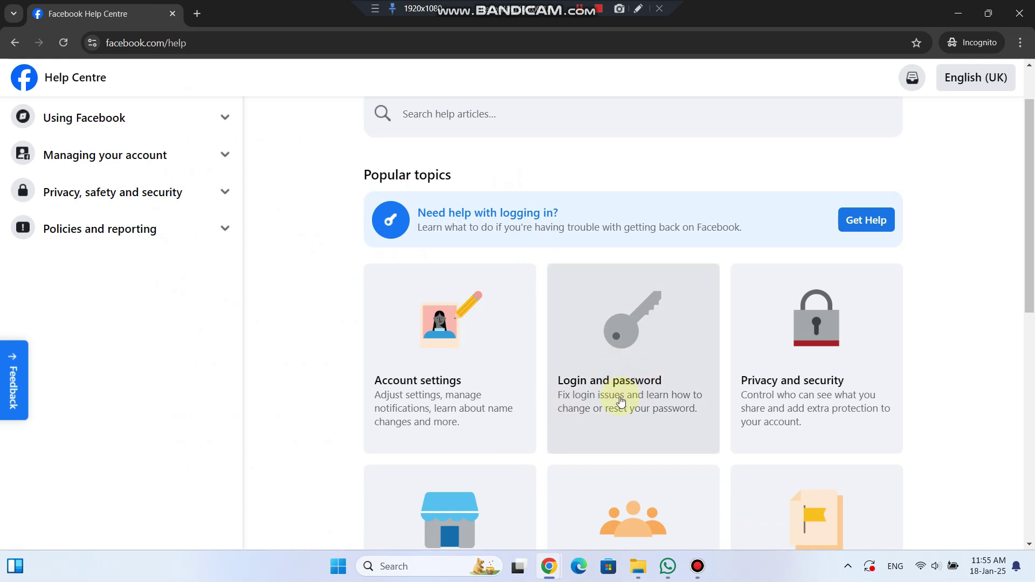
{"action": "left_click", "coordinate": [620, 389]}
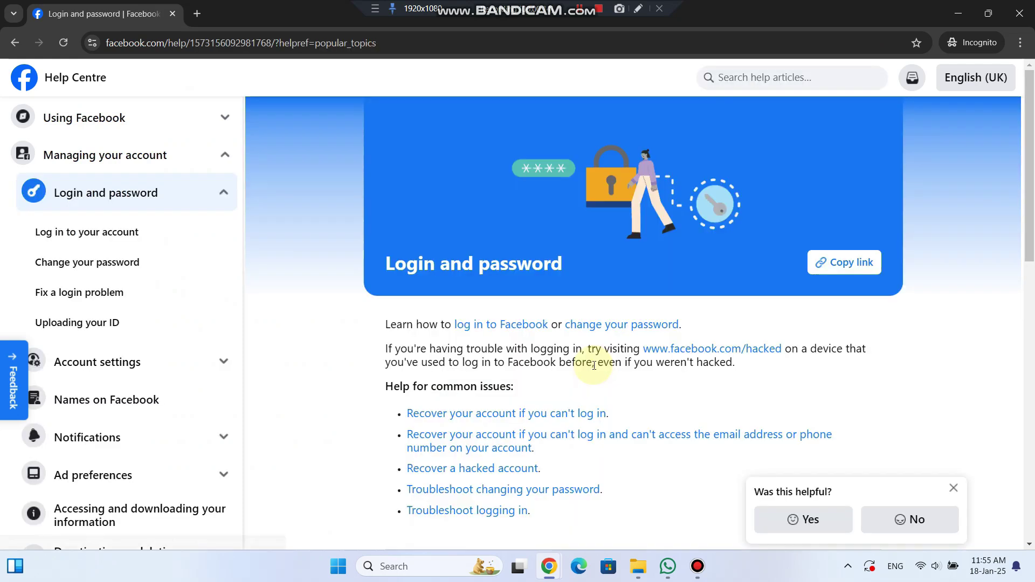
{"action": "scroll", "coordinate": [590, 352], "scroll_direction": "down", "scroll_amount": 2}
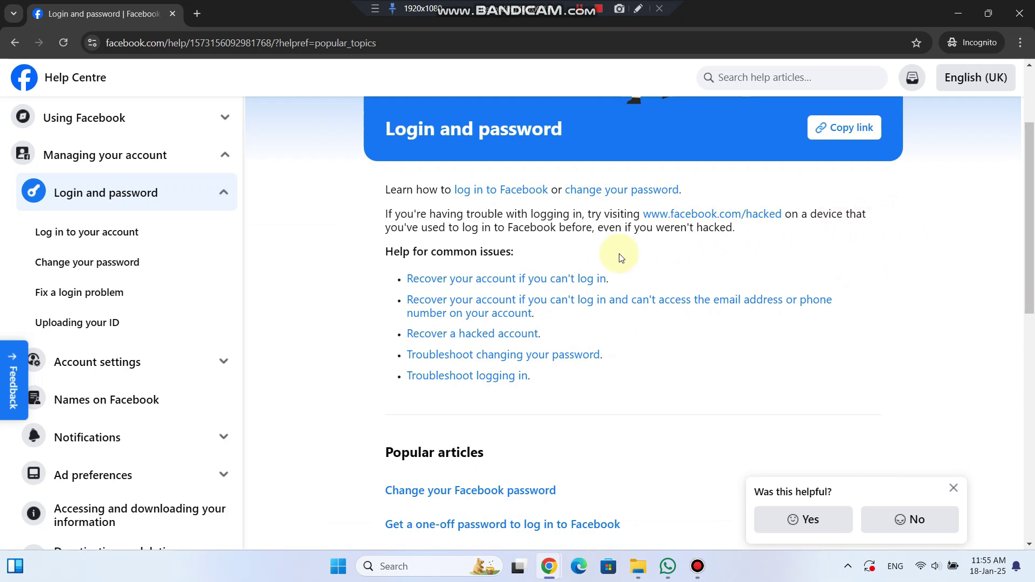
Step: Open and read the 'Recover your account if you can't log in' article
{"action": "left_click", "coordinate": [555, 281]}
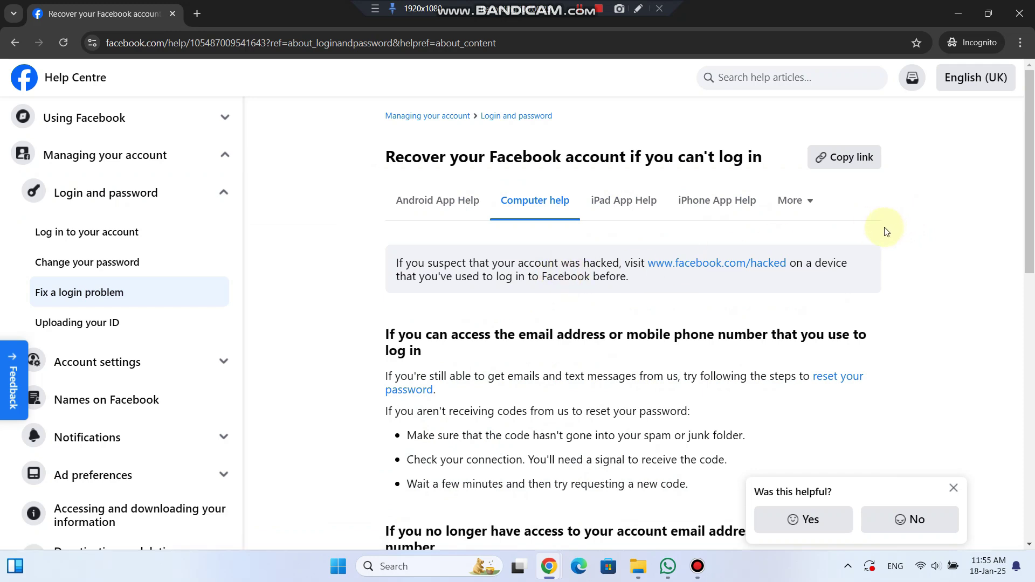
{"action": "scroll", "coordinate": [876, 237], "scroll_direction": "down", "scroll_amount": 2}
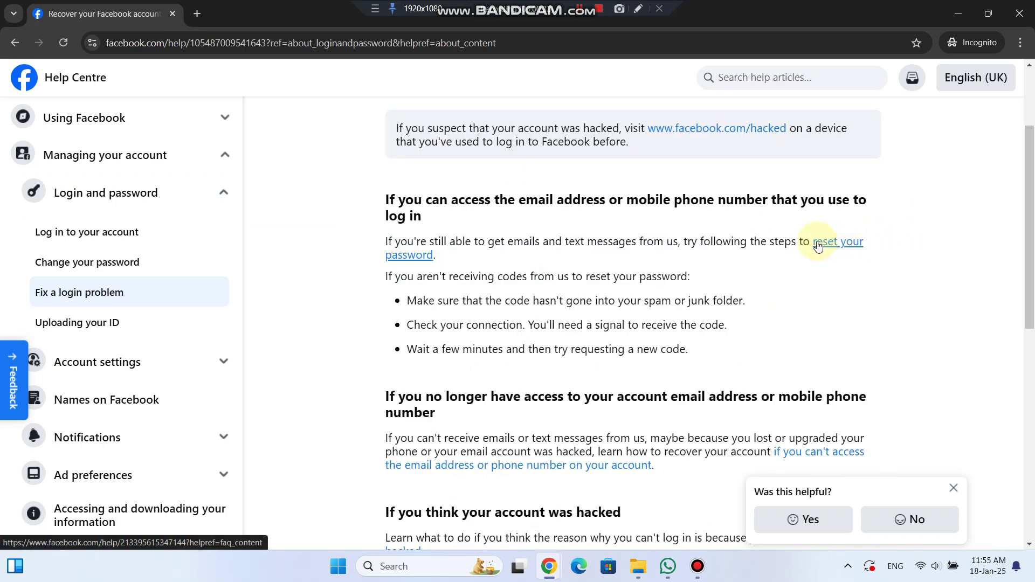
{"action": "scroll", "coordinate": [899, 242], "scroll_direction": "down", "scroll_amount": 3}
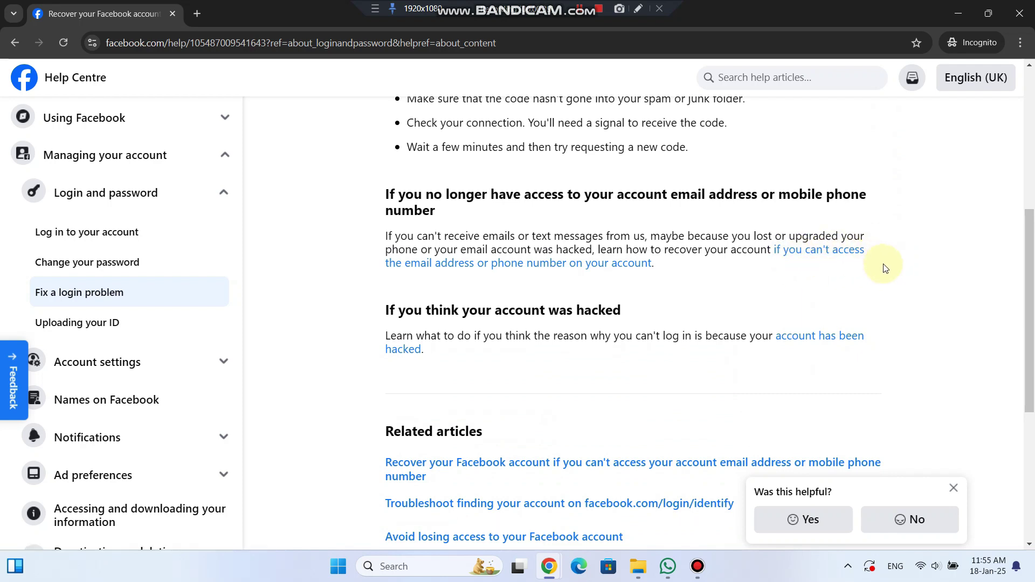
{"action": "scroll", "coordinate": [898, 270], "scroll_direction": "up", "scroll_amount": 1}
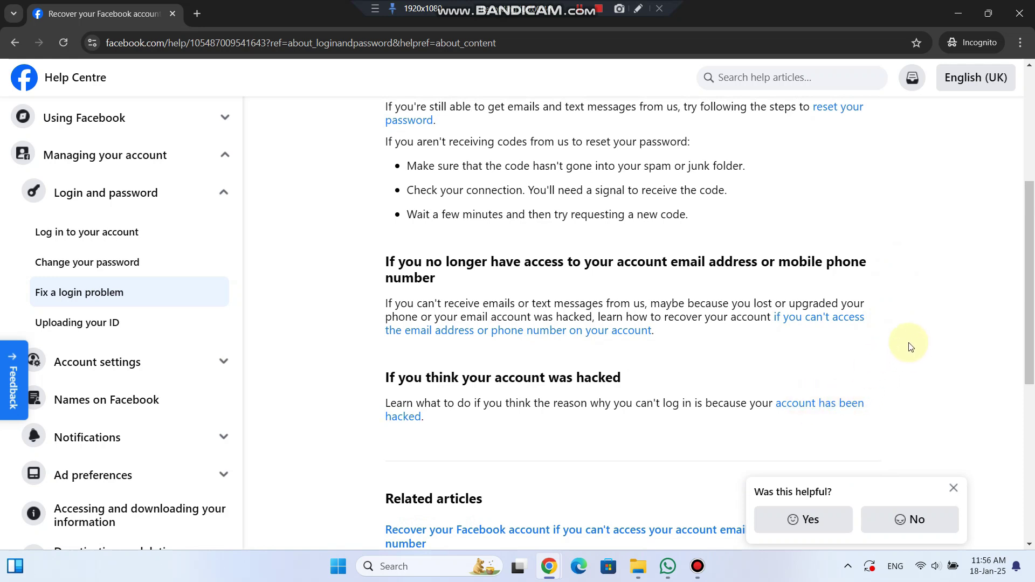
{"action": "scroll", "coordinate": [908, 347], "scroll_direction": "up", "scroll_amount": 2}
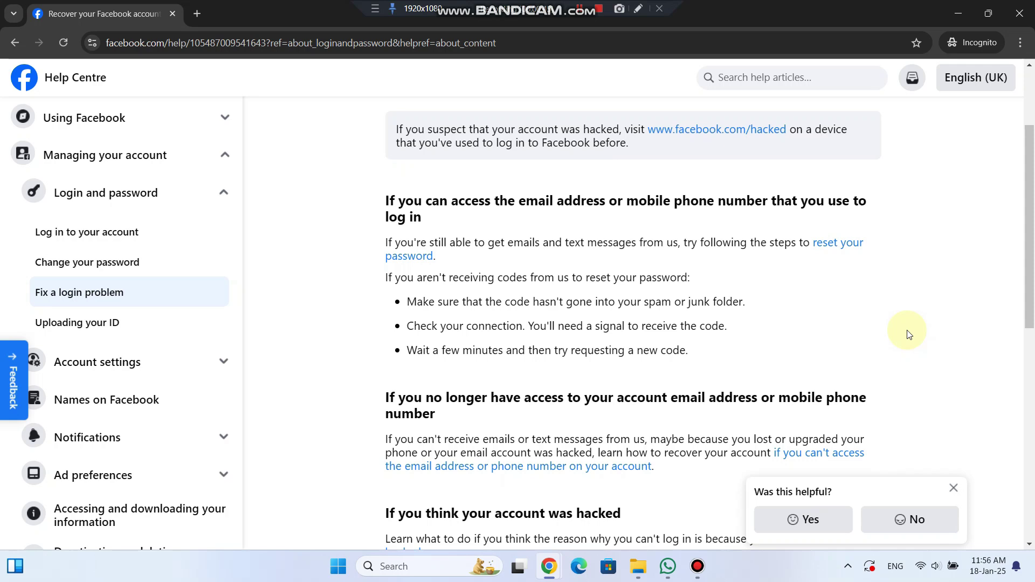
{"action": "scroll", "coordinate": [908, 334], "scroll_direction": "up", "scroll_amount": 1}
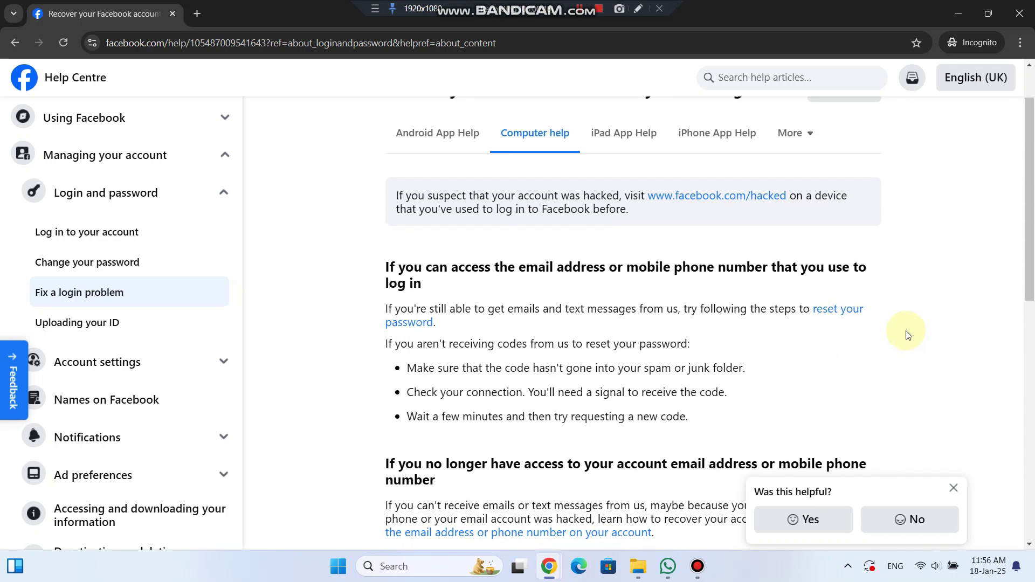
Step: Open the 'reset your password' link in a new tab and switch to it
{"action": "right_click", "coordinate": [835, 316]}
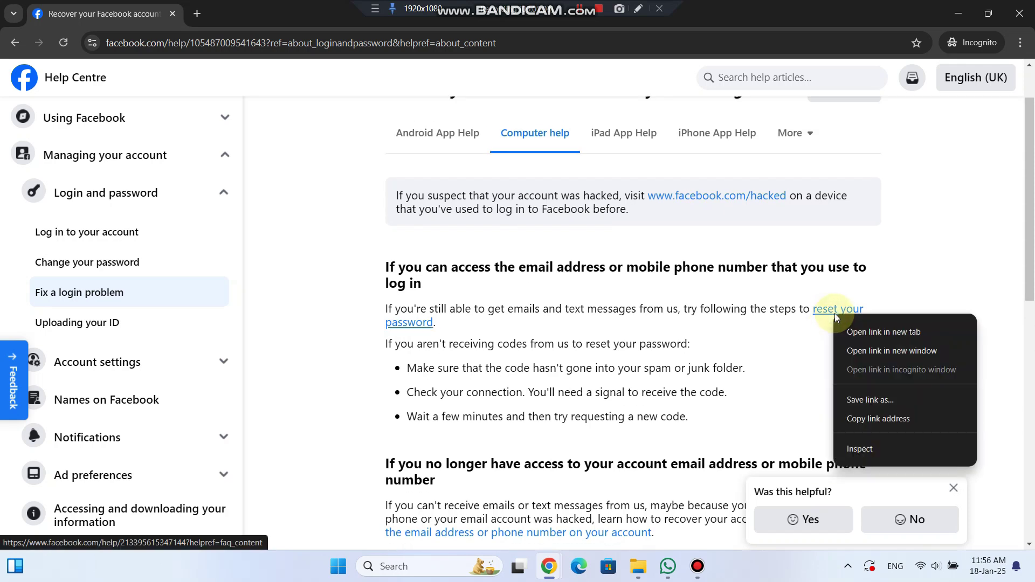
{"action": "left_click", "coordinate": [884, 333]}
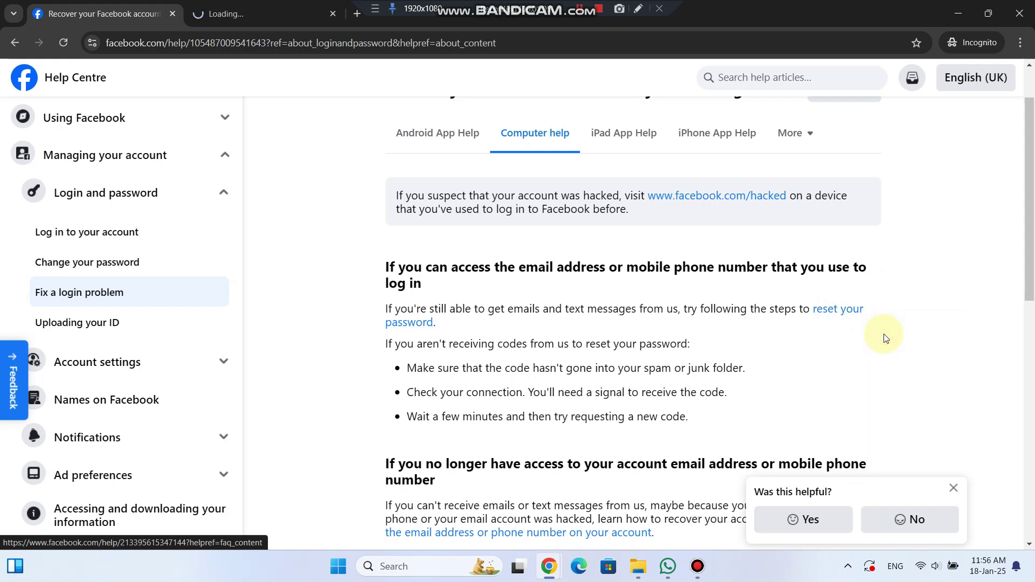
{"action": "left_click", "coordinate": [284, 5]}
Step: Use Forgotten password? to search for the account by its name
{"action": "scroll", "coordinate": [631, 307], "scroll_direction": "down", "scroll_amount": 1}
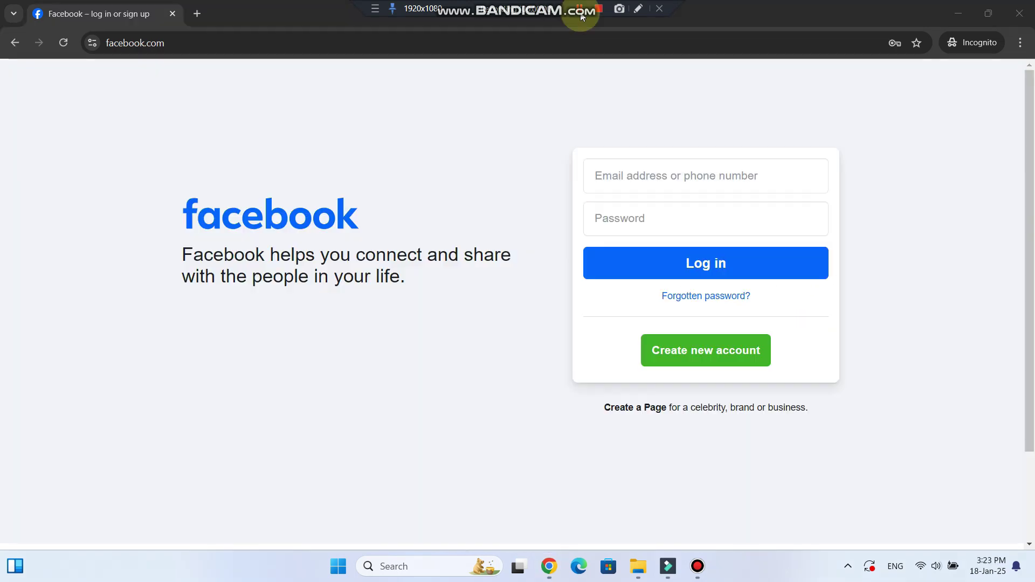
{"action": "left_click", "coordinate": [689, 300]}
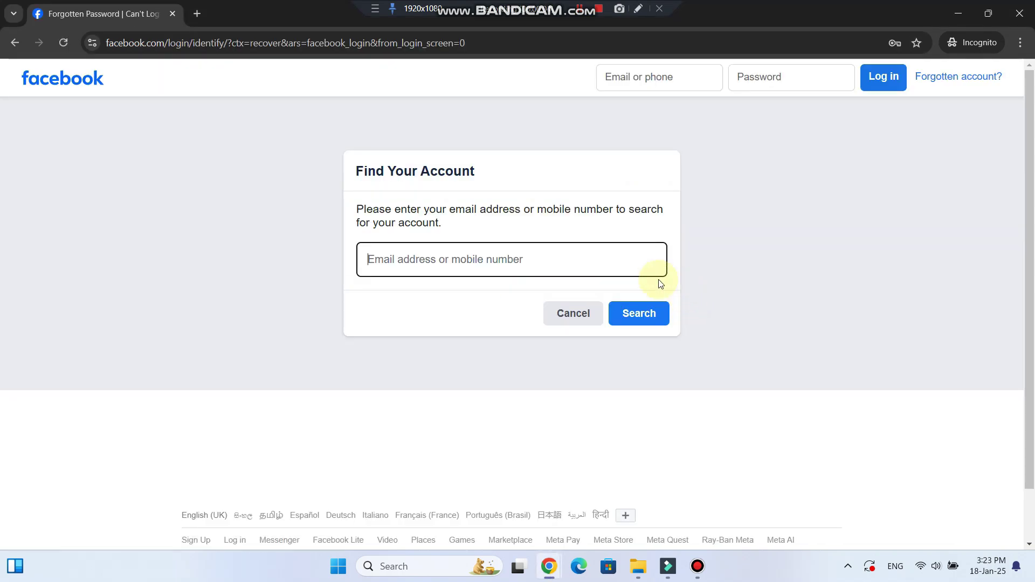
{"action": "left_click", "coordinate": [429, 258]}
{"action": "type", "text": "jo"}
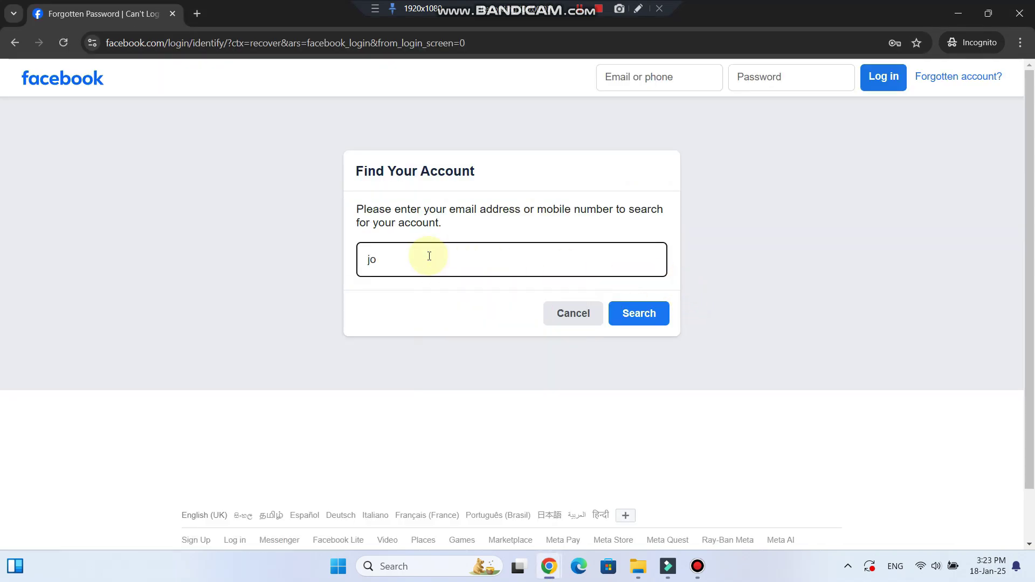
{"action": "type", "text": "hn doe"}
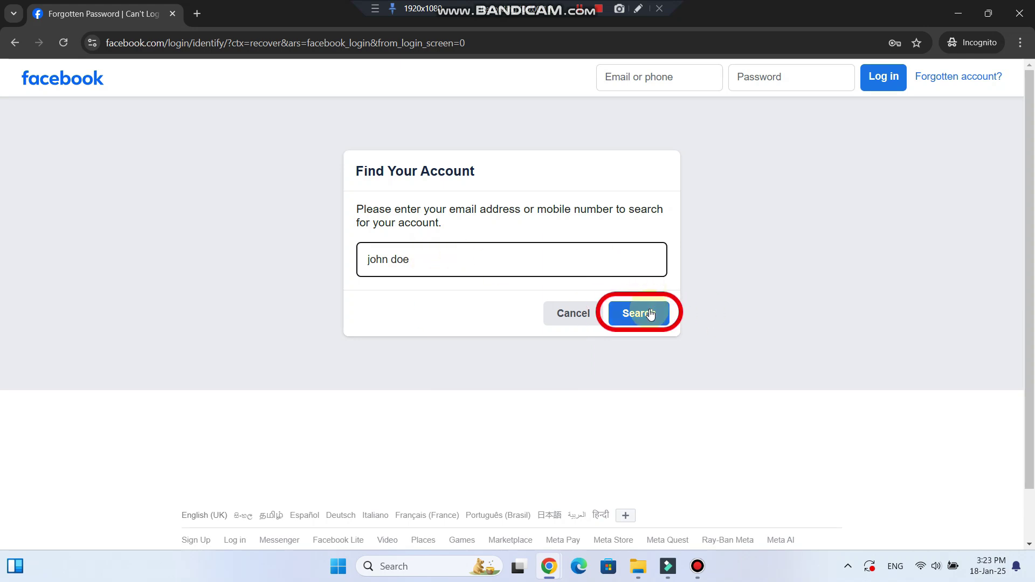
{"action": "left_click", "coordinate": [650, 314]}
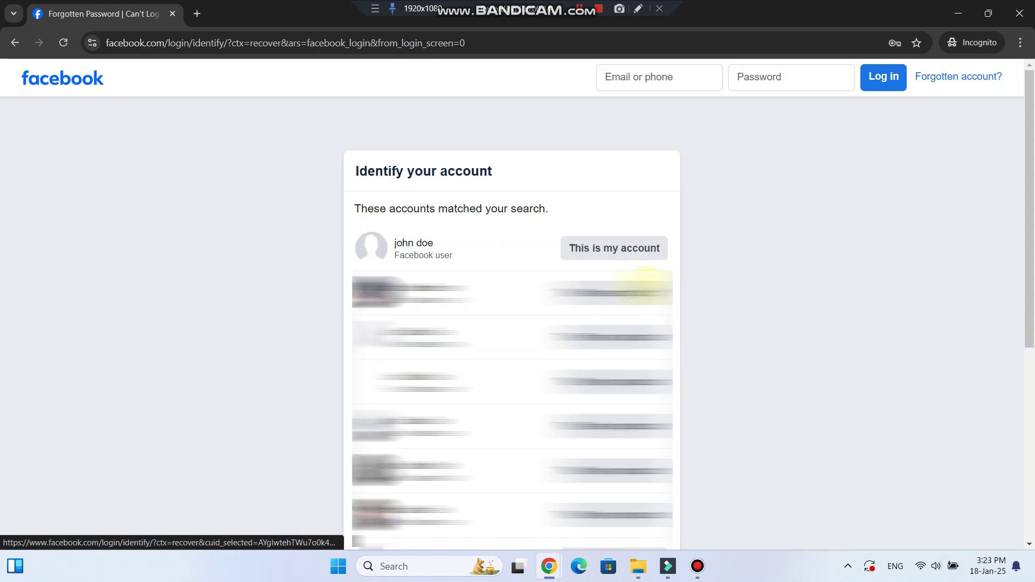
Step: Confirm the matching account and have a reset code sent by email
{"action": "left_click", "coordinate": [607, 250]}
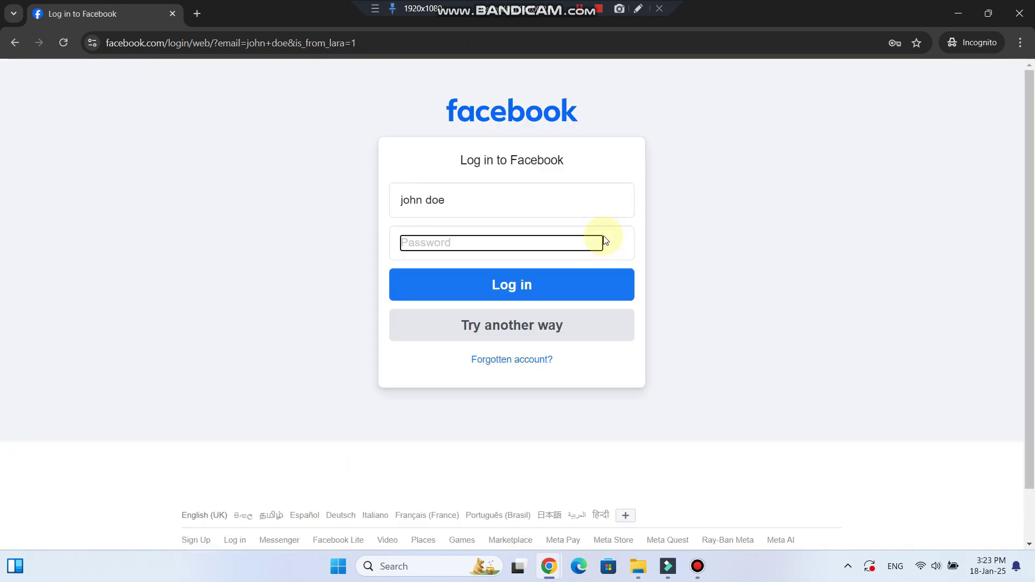
{"action": "left_click", "coordinate": [499, 335]}
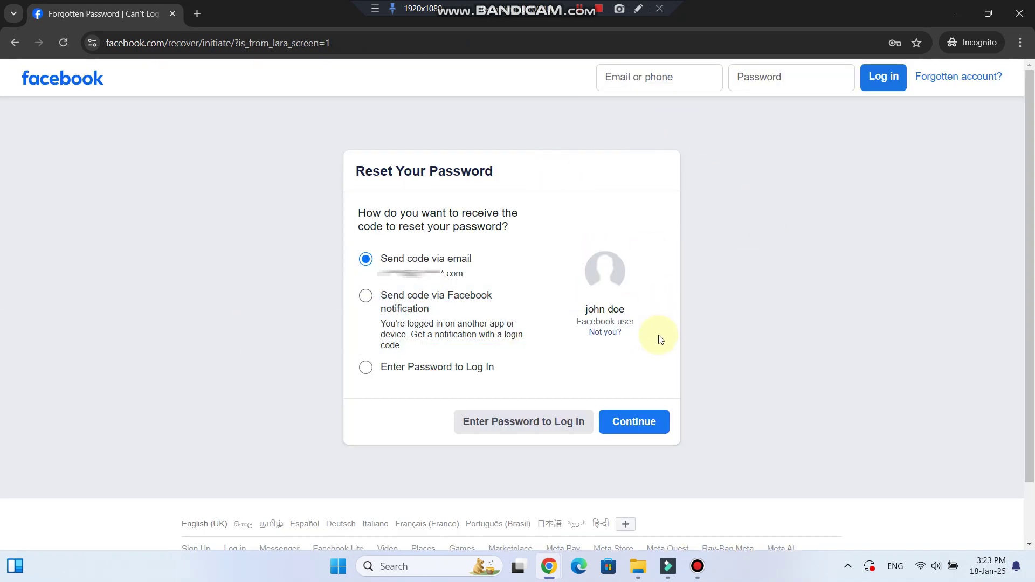
{"action": "left_click", "coordinate": [641, 426]}
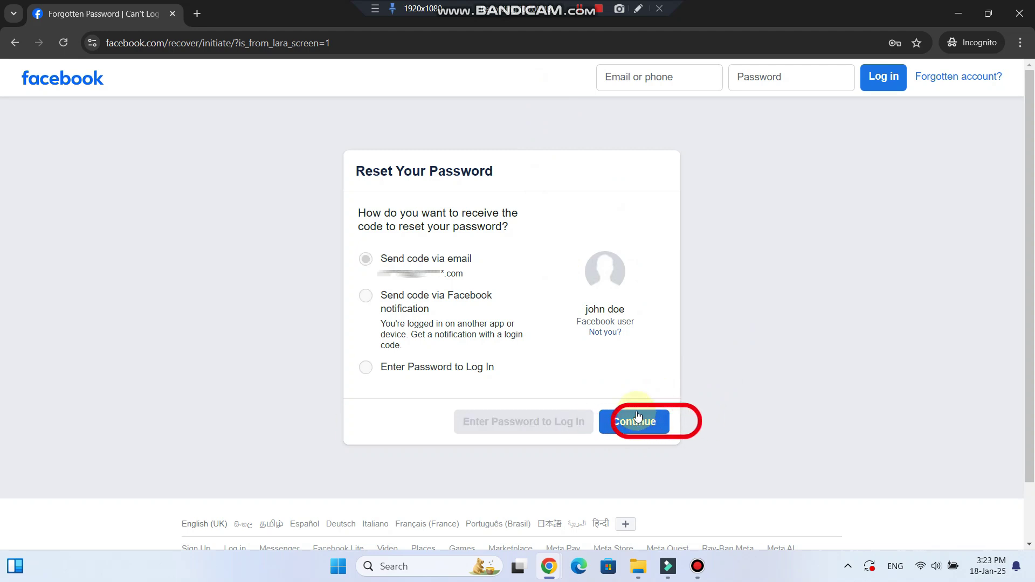
{"action": "left_click", "coordinate": [431, 261]}
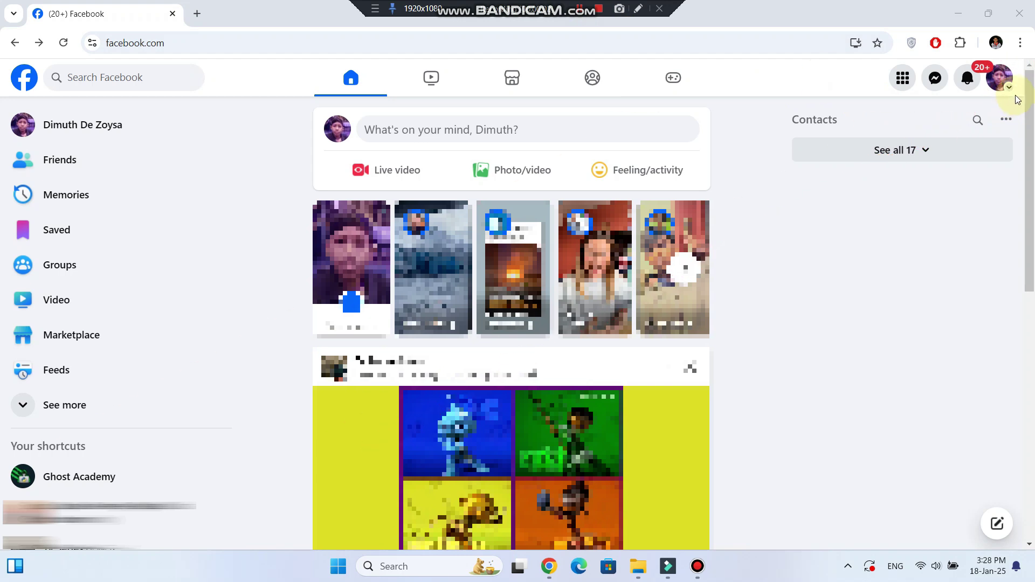
Step: Go to Settings through the profile menu's Settings & privacy options
{"action": "left_click", "coordinate": [1001, 82]}
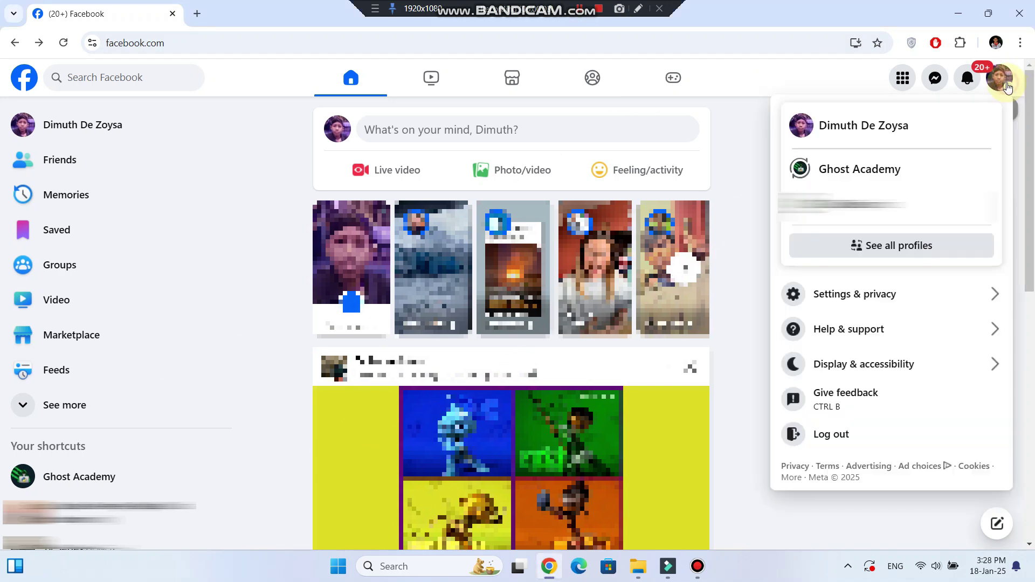
{"action": "left_click", "coordinate": [881, 294]}
{"action": "left_click", "coordinate": [859, 157]}
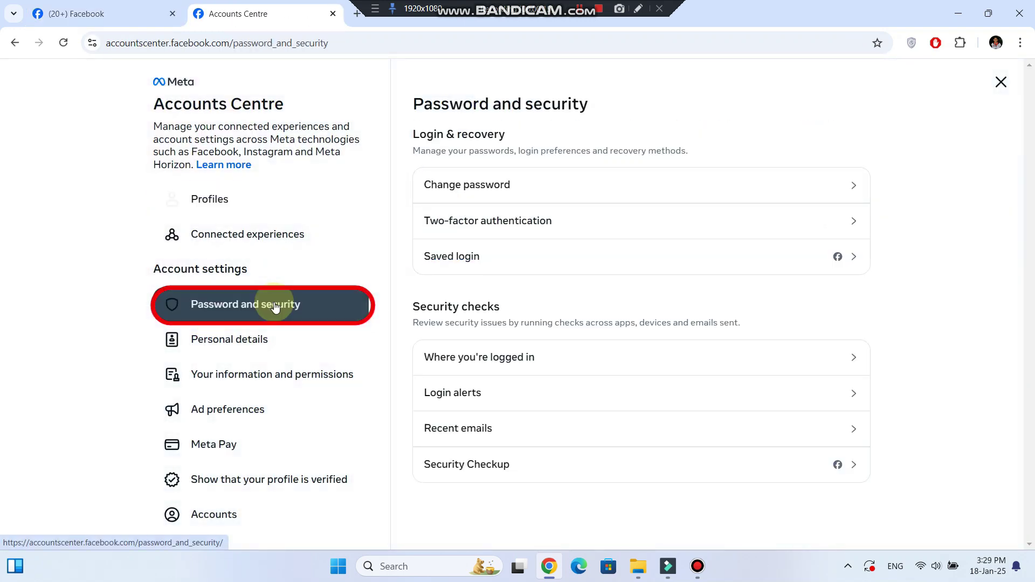
Step: Choose Change password and select the Facebook profile to update
{"action": "left_click", "coordinate": [859, 187]}
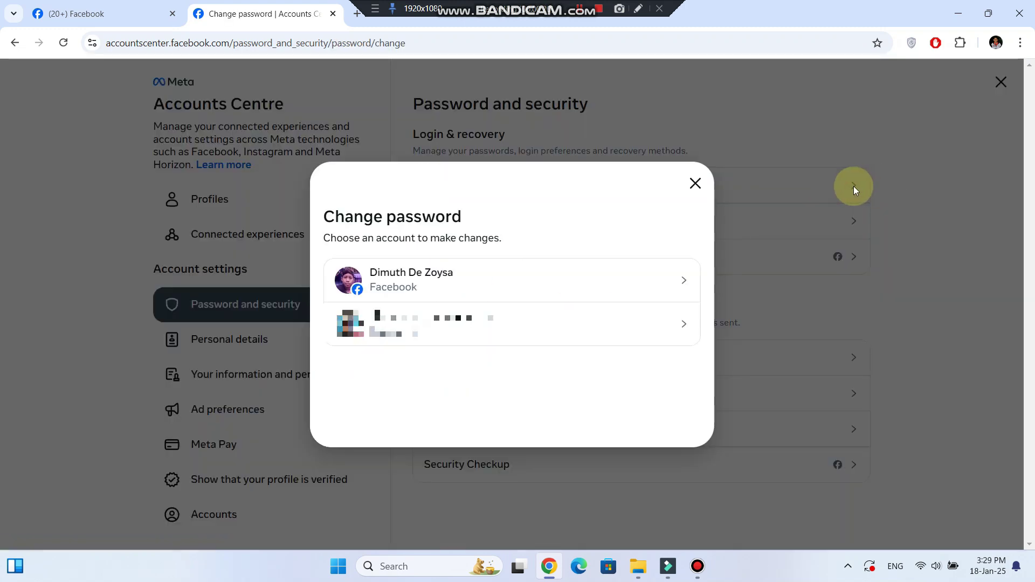
{"action": "left_click", "coordinate": [667, 286]}
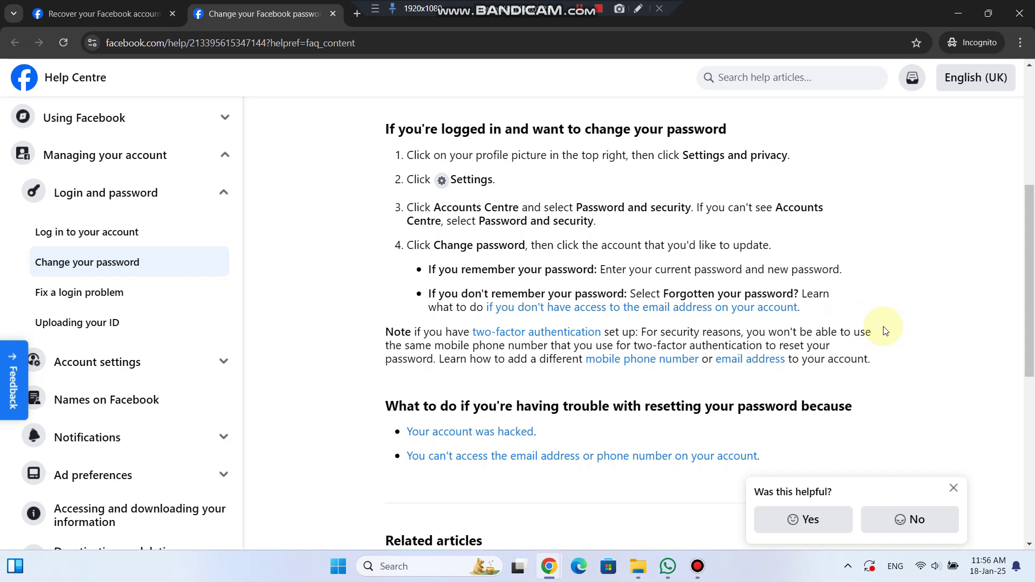
Step: Review and then close the Change your Facebook password article tab
{"action": "scroll", "coordinate": [885, 330], "scroll_direction": "down", "scroll_amount": 4}
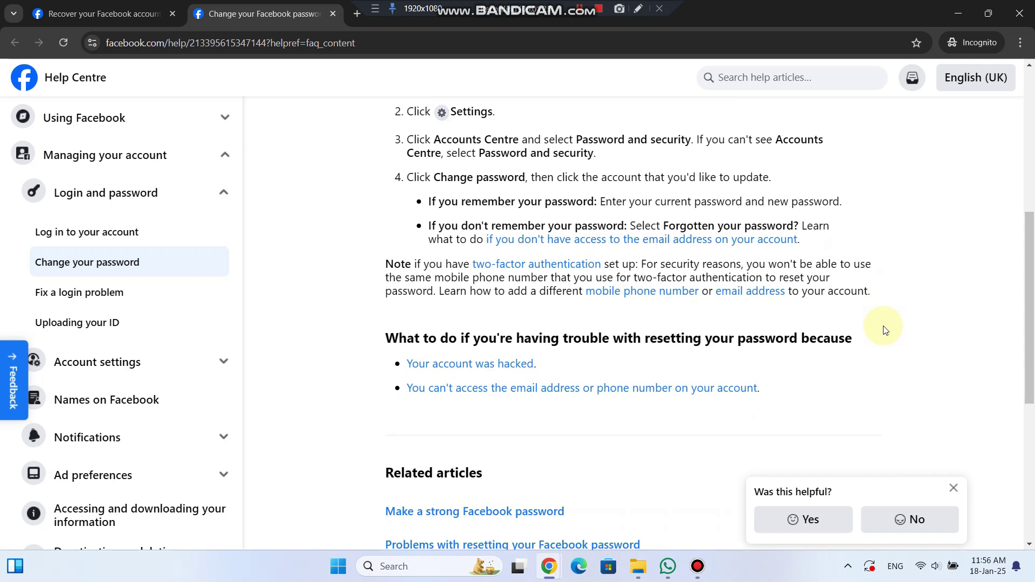
{"action": "scroll", "coordinate": [888, 329], "scroll_direction": "up", "scroll_amount": 4}
{"action": "scroll", "coordinate": [889, 328], "scroll_direction": "up", "scroll_amount": 5}
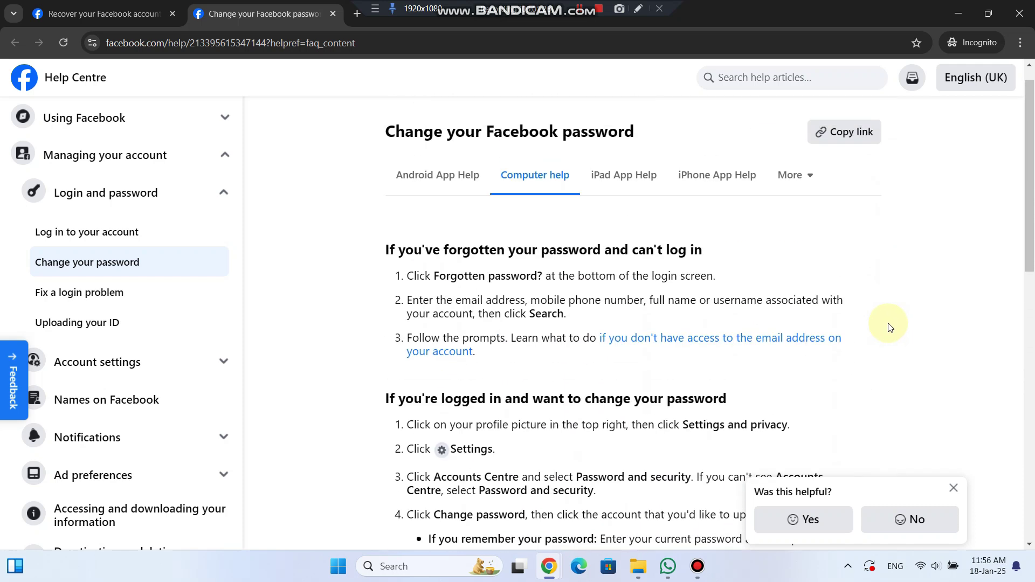
{"action": "left_click", "coordinate": [331, 14]}
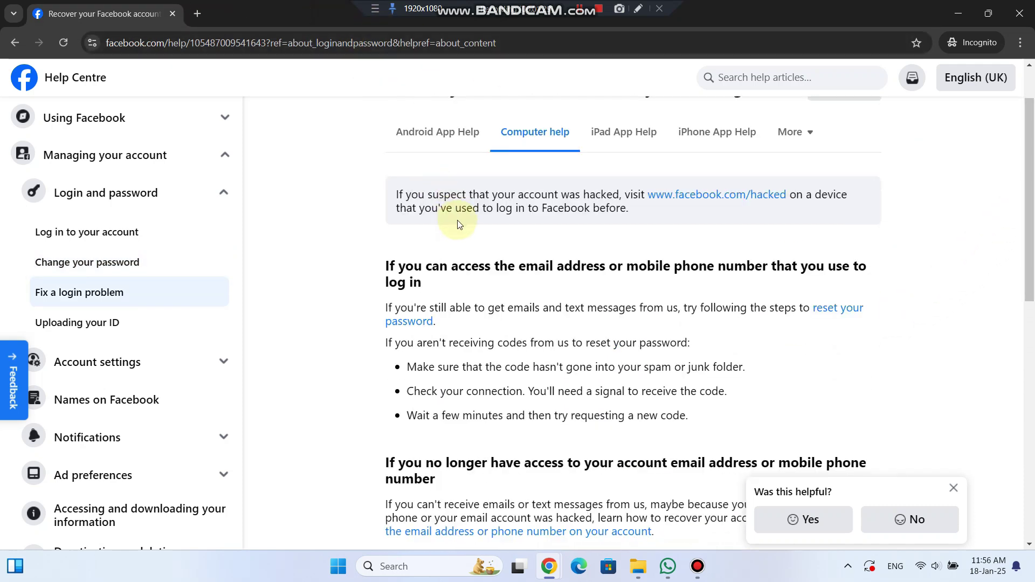
Step: Open the 'if you can't access' recovery article in a new tab and view it
{"action": "scroll", "coordinate": [462, 216], "scroll_direction": "down", "scroll_amount": 5}
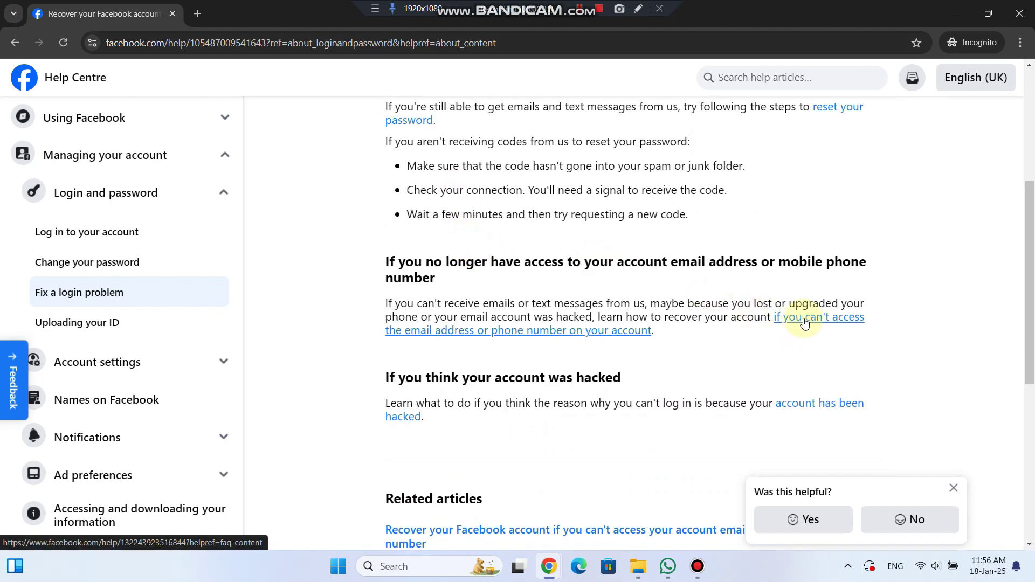
{"action": "right_click", "coordinate": [804, 320]}
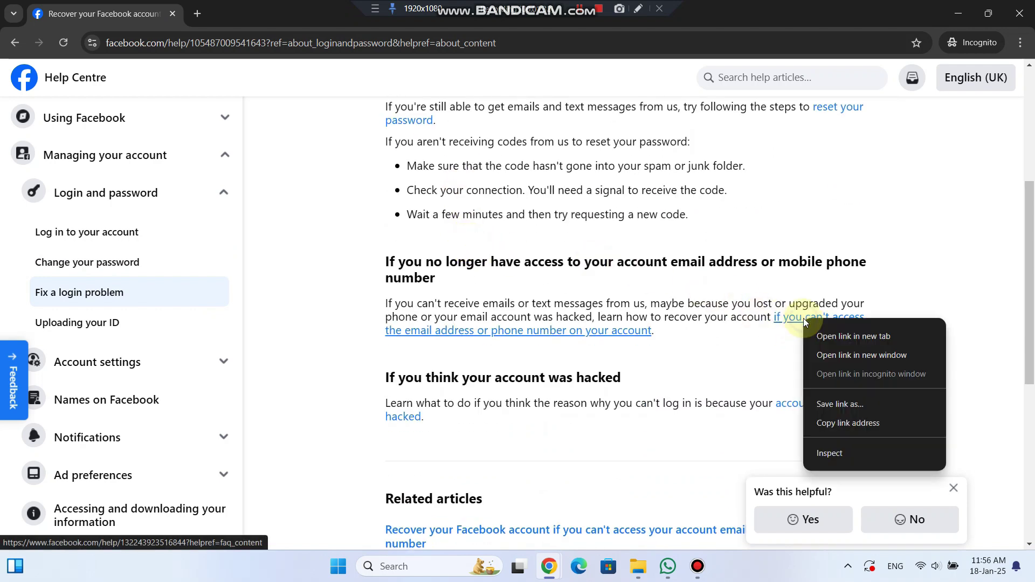
{"action": "left_click", "coordinate": [831, 337]}
{"action": "left_click", "coordinate": [270, 16]}
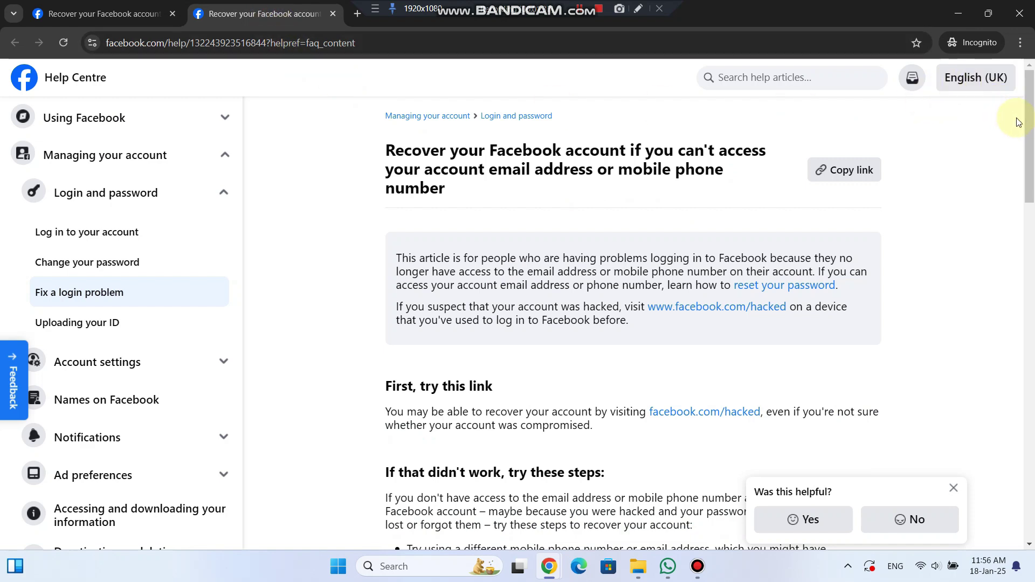
{"action": "left_click_drag", "start_coordinate": [1032, 121], "coordinate": [1031, 202]}
Step: Open facebook.com/hacked, choose My Account Is Compromised, and continue to account lookup
{"action": "left_click", "coordinate": [674, 165]}
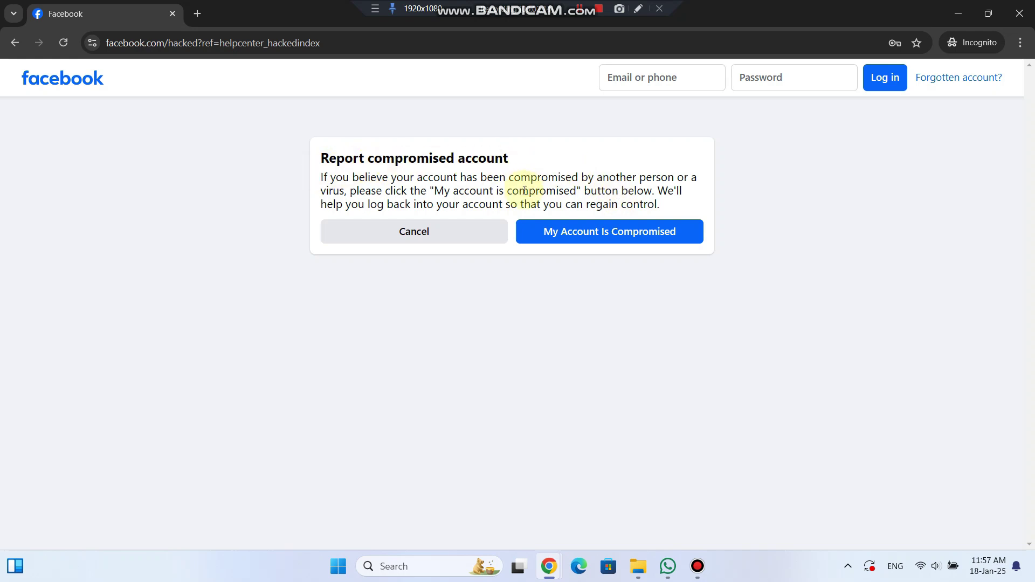
{"action": "left_click", "coordinate": [595, 241]}
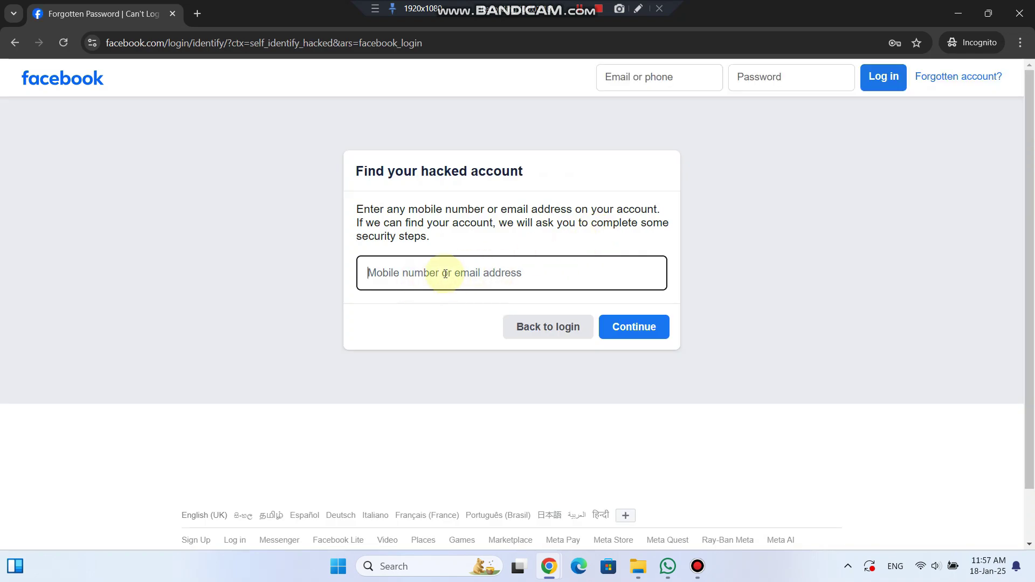
{"action": "left_click", "coordinate": [641, 331]}
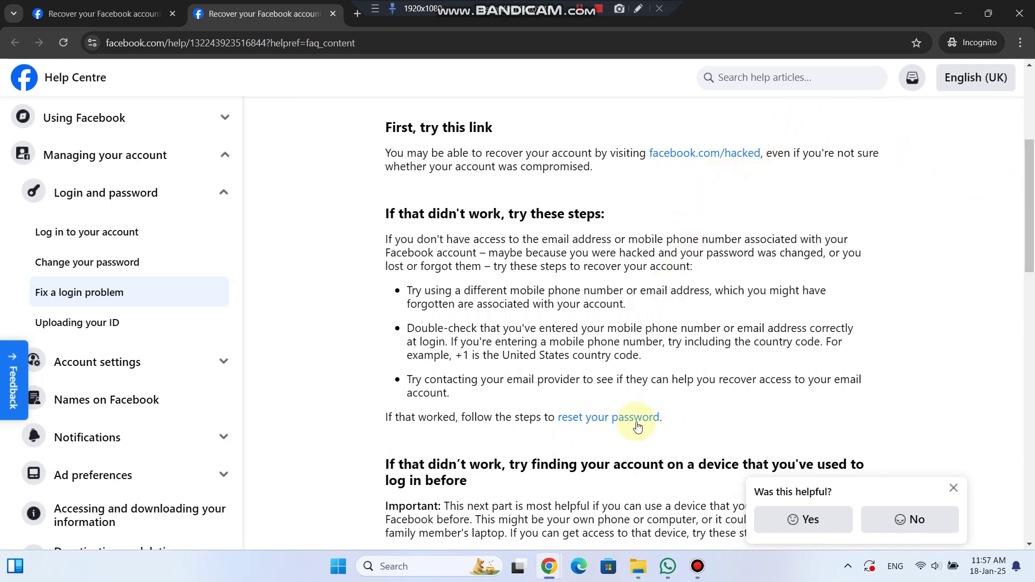
Step: Search facebook.com/login/identify for the account's mobile number and continue to send a login code
{"action": "scroll", "coordinate": [800, 370], "scroll_direction": "down", "scroll_amount": 6}
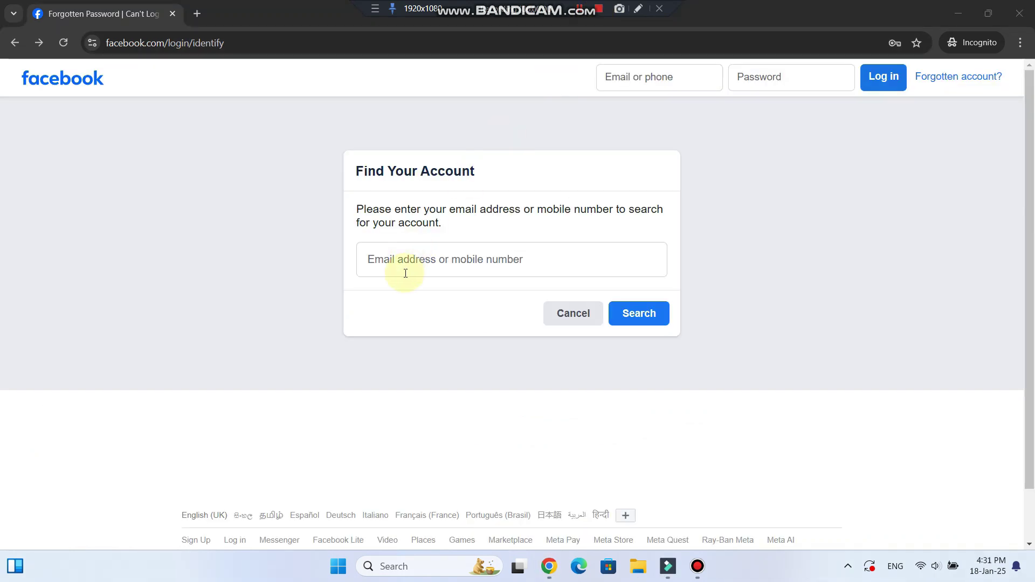
{"action": "left_click", "coordinate": [403, 272]}
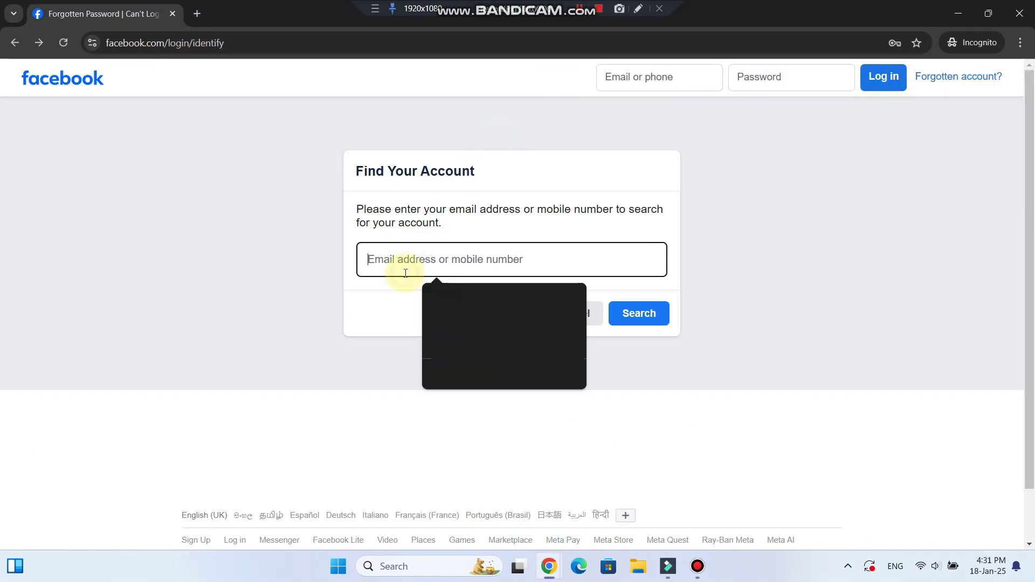
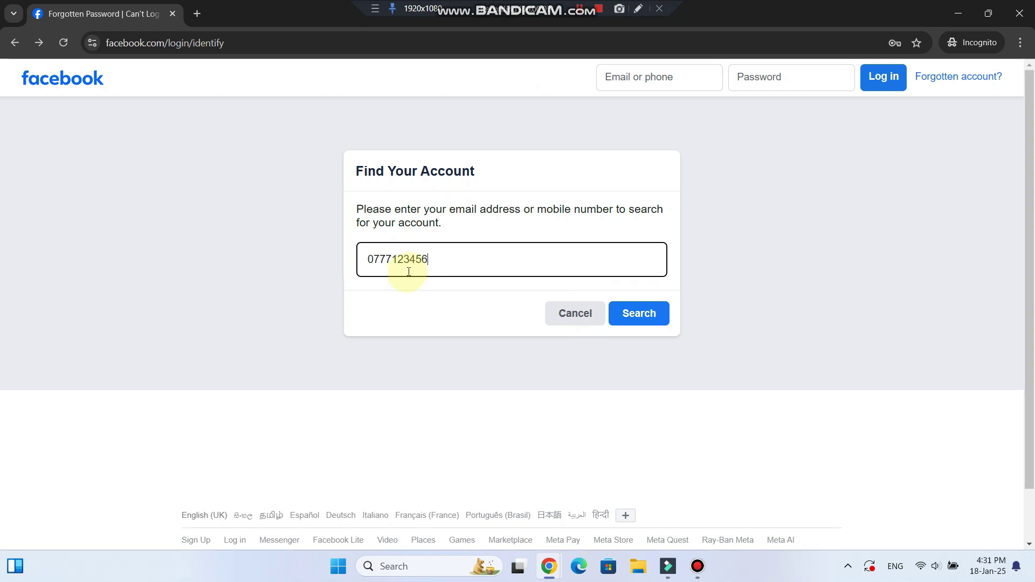
{"action": "left_click", "coordinate": [643, 318]}
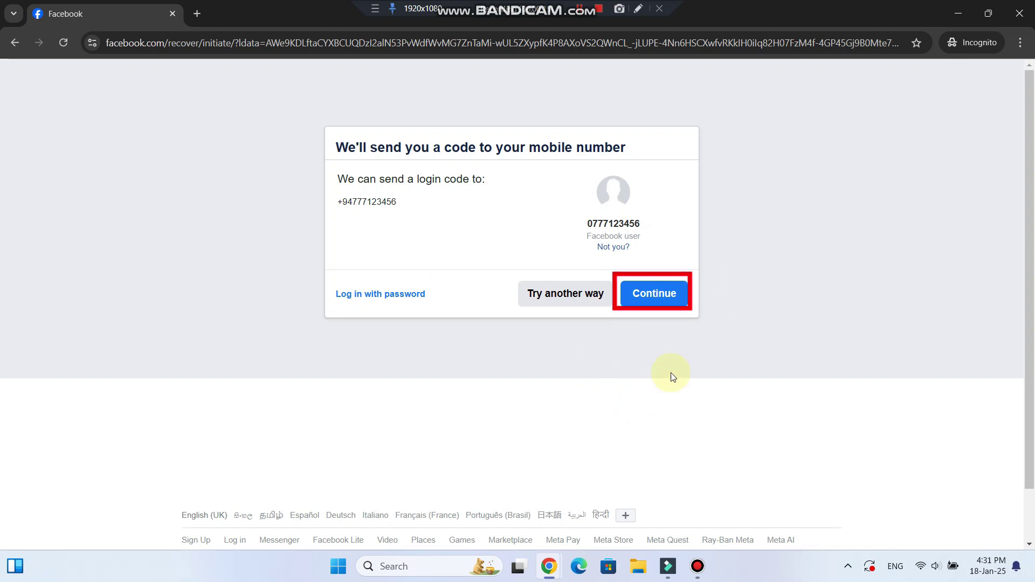
{"action": "left_click", "coordinate": [651, 301]}
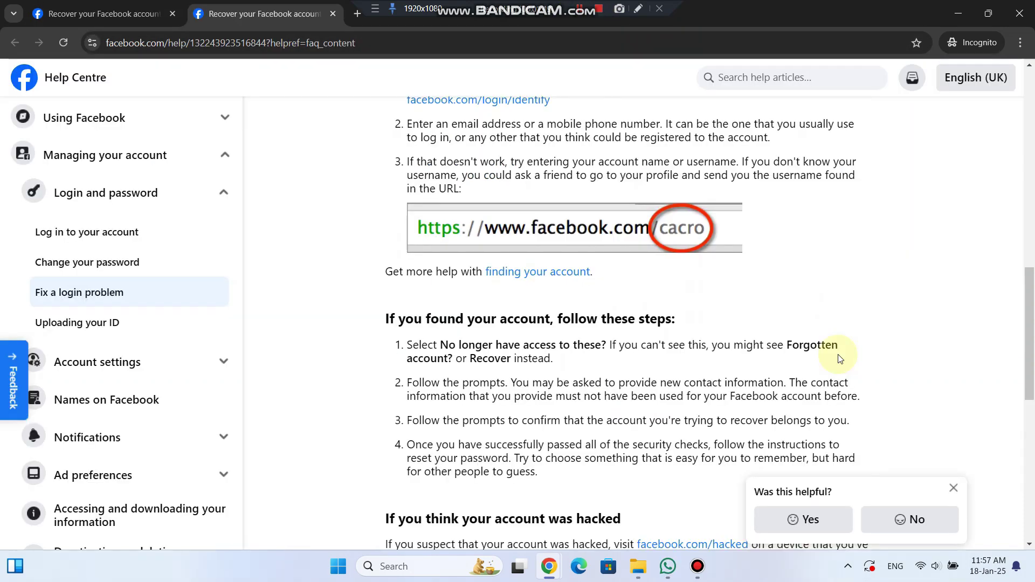
Step: Close the second article tab and follow the 'account has been hacked' link
{"action": "scroll", "coordinate": [839, 358], "scroll_direction": "down", "scroll_amount": 3}
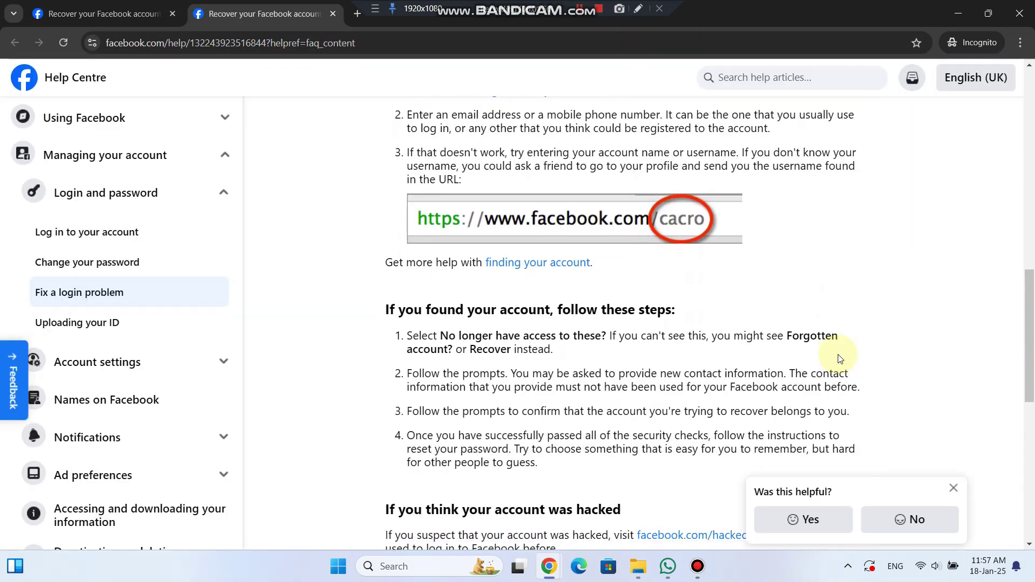
{"action": "scroll", "coordinate": [842, 359], "scroll_direction": "down", "scroll_amount": 3}
{"action": "scroll", "coordinate": [842, 359], "scroll_direction": "up", "scroll_amount": 2}
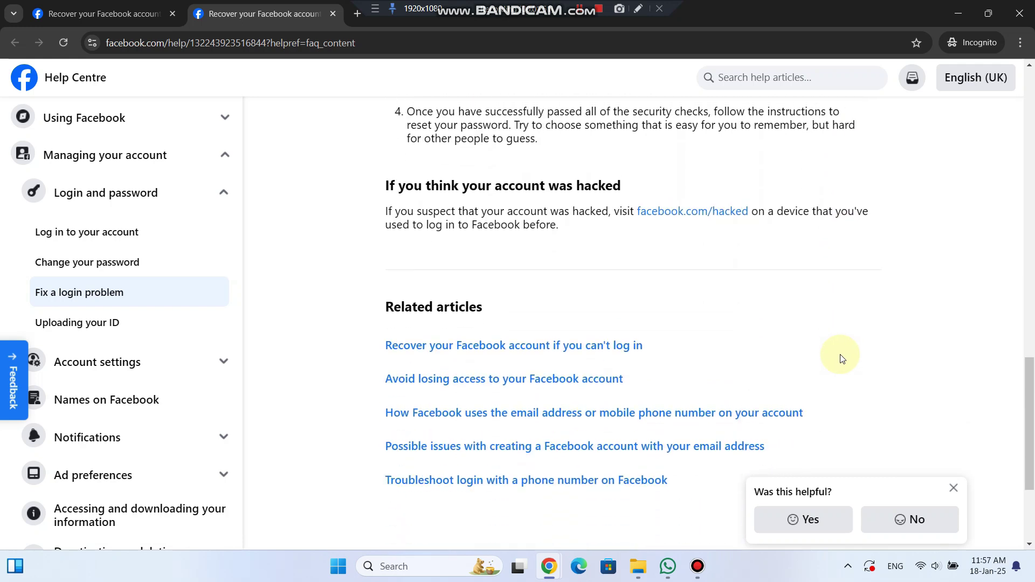
{"action": "scroll", "coordinate": [842, 359], "scroll_direction": "up", "scroll_amount": 5}
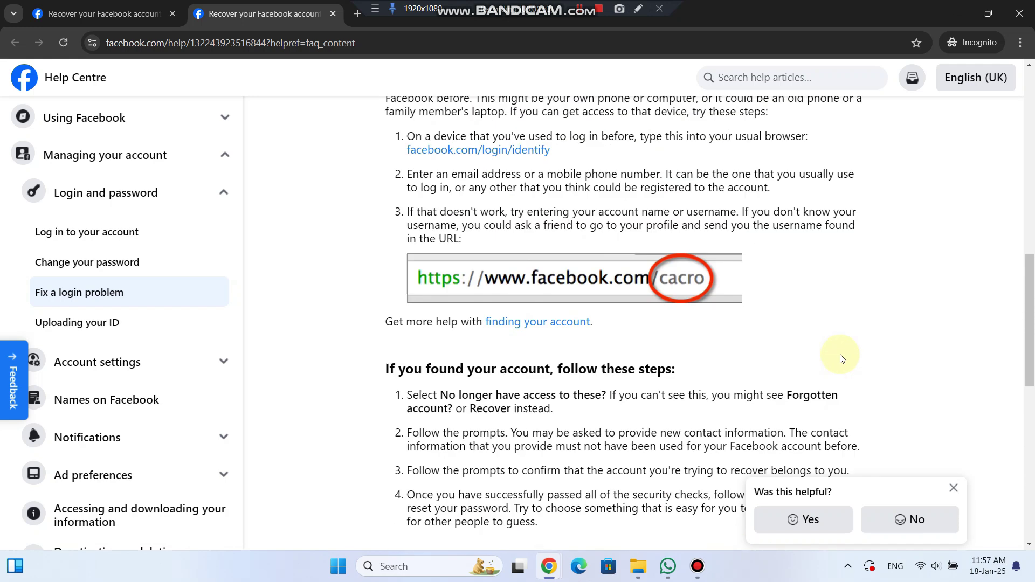
{"action": "scroll", "coordinate": [843, 359], "scroll_direction": "up", "scroll_amount": 12}
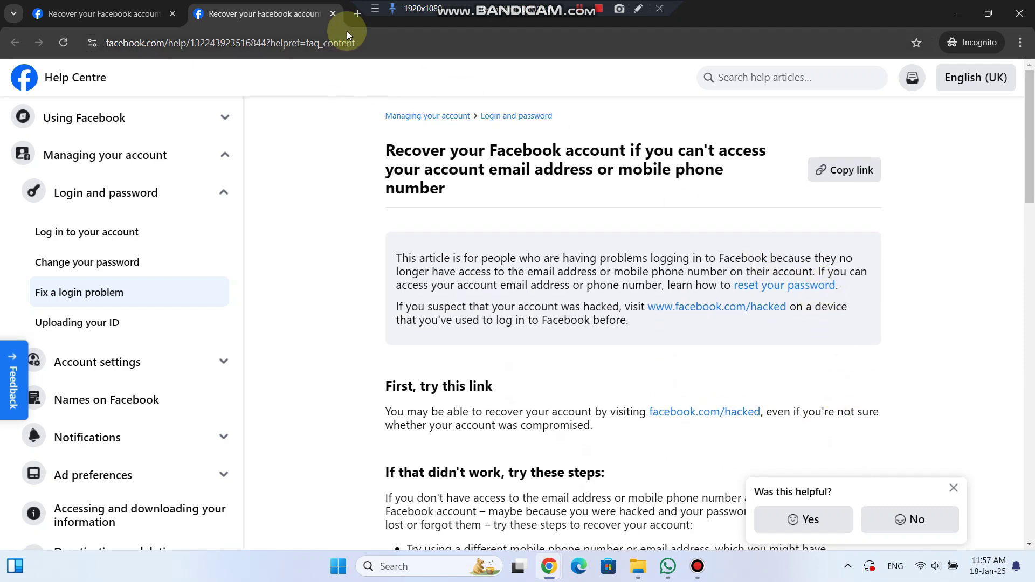
{"action": "left_click", "coordinate": [333, 14]}
{"action": "scroll", "coordinate": [594, 226], "scroll_direction": "down", "scroll_amount": 2}
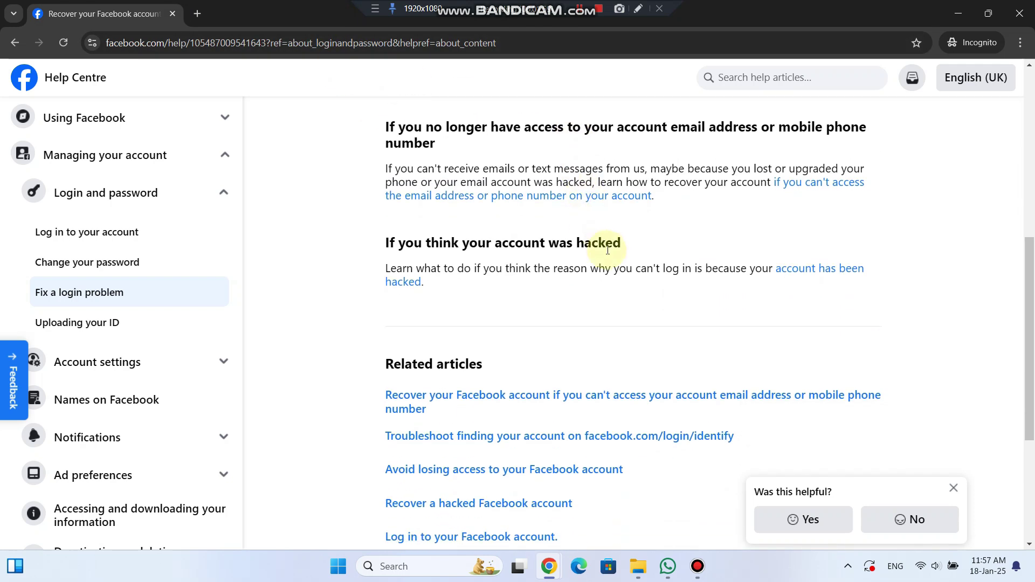
{"action": "left_click", "coordinate": [822, 275]}
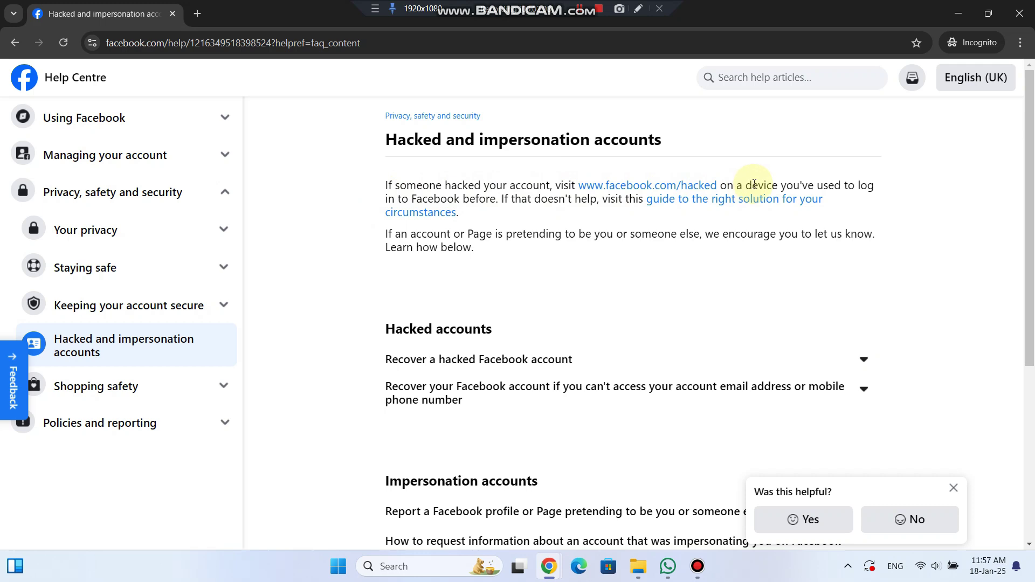
Step: Follow the facebook.com/hacked link and choose My Account Is Compromised to reach Find your hacked account
{"action": "left_click", "coordinate": [632, 185]}
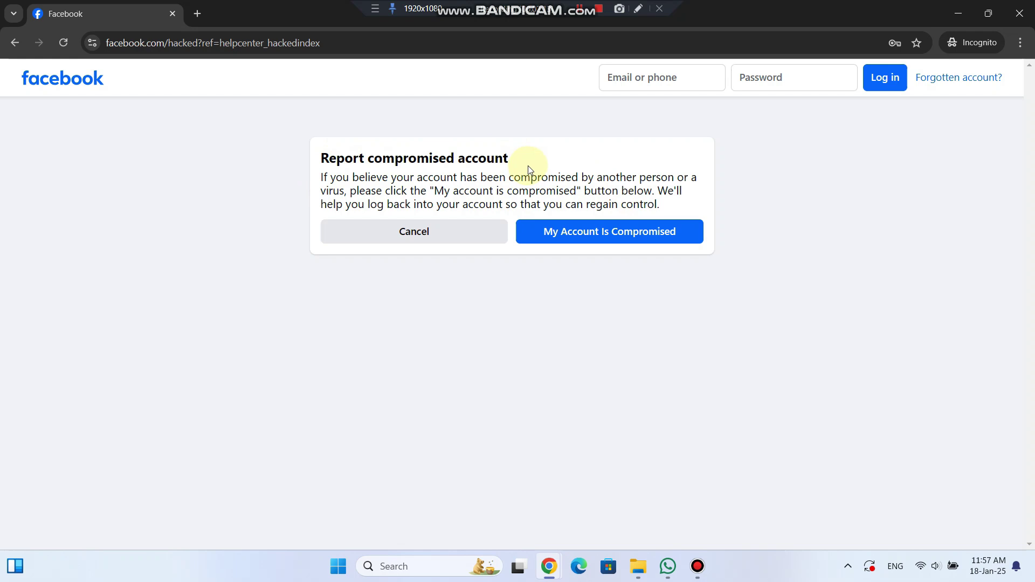
{"action": "left_click", "coordinate": [595, 242]}
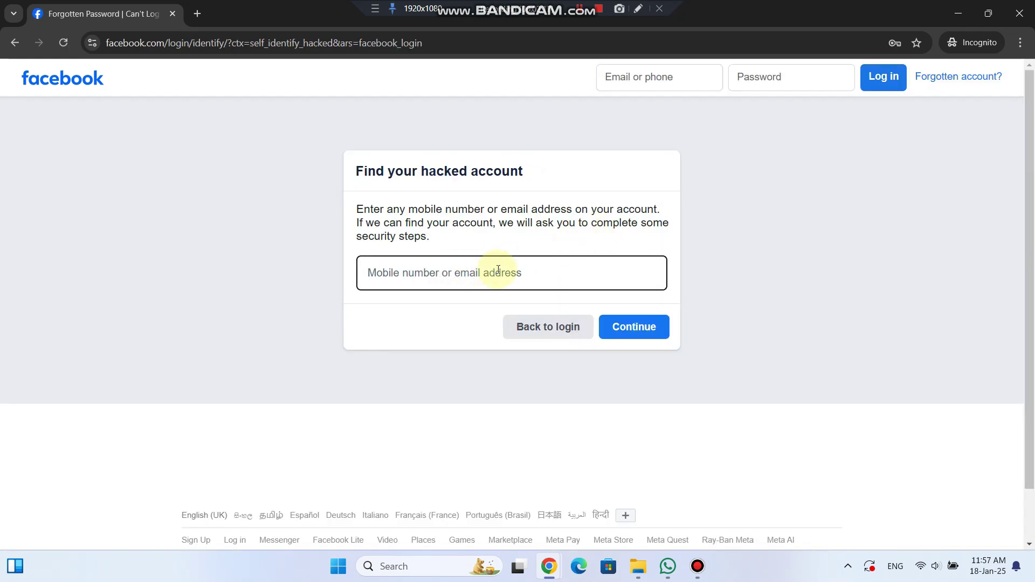